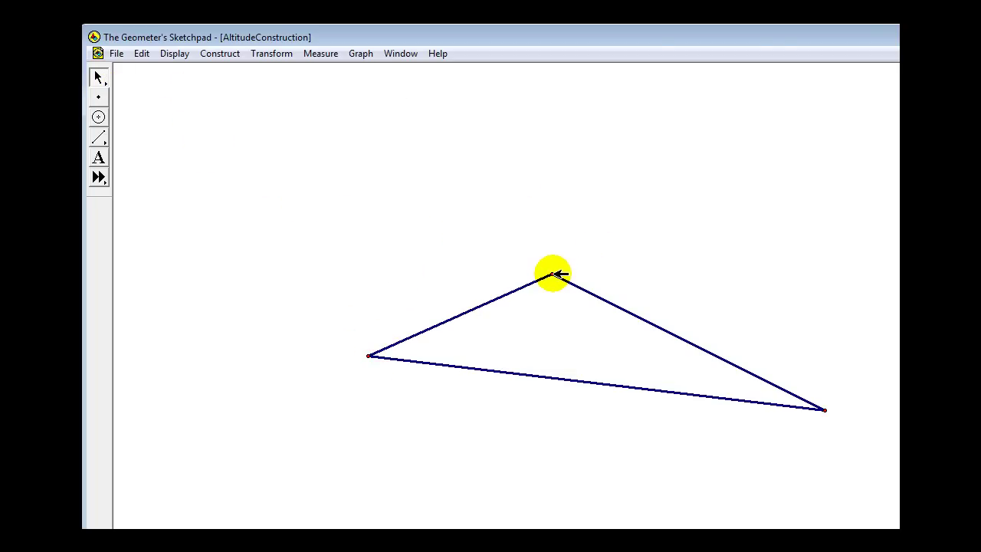
Step: Construct a line through the triangle's top and right vertices
left_click(552, 274)
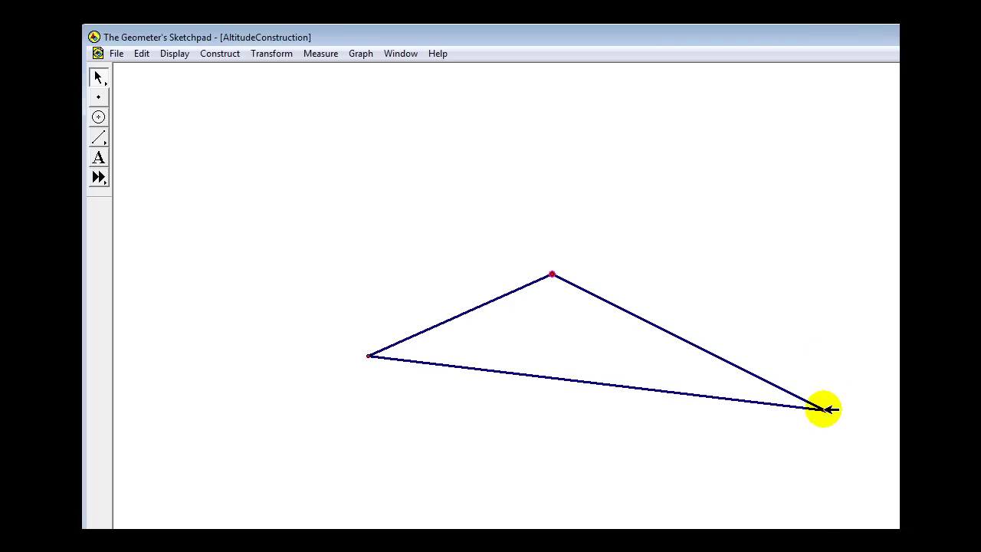
left_click(826, 411)
left_click(223, 55)
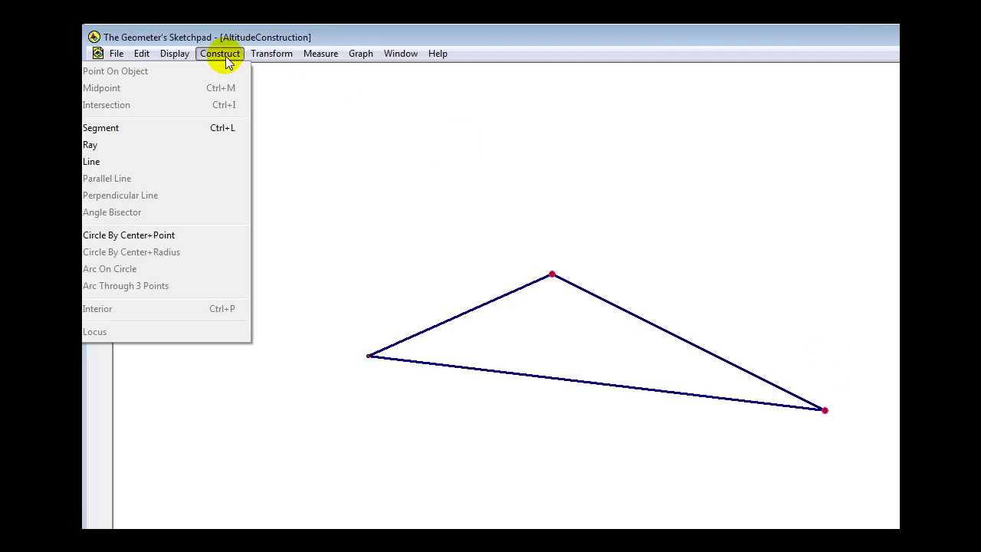
left_click(146, 165)
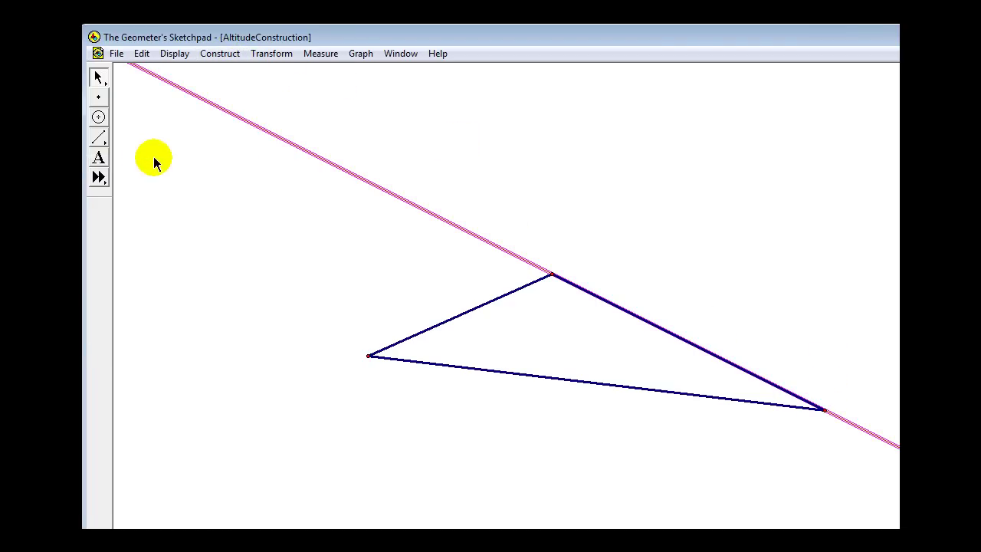
Step: Colour the new line green and deselect it
right_click(367, 179)
mouse_move(393, 260)
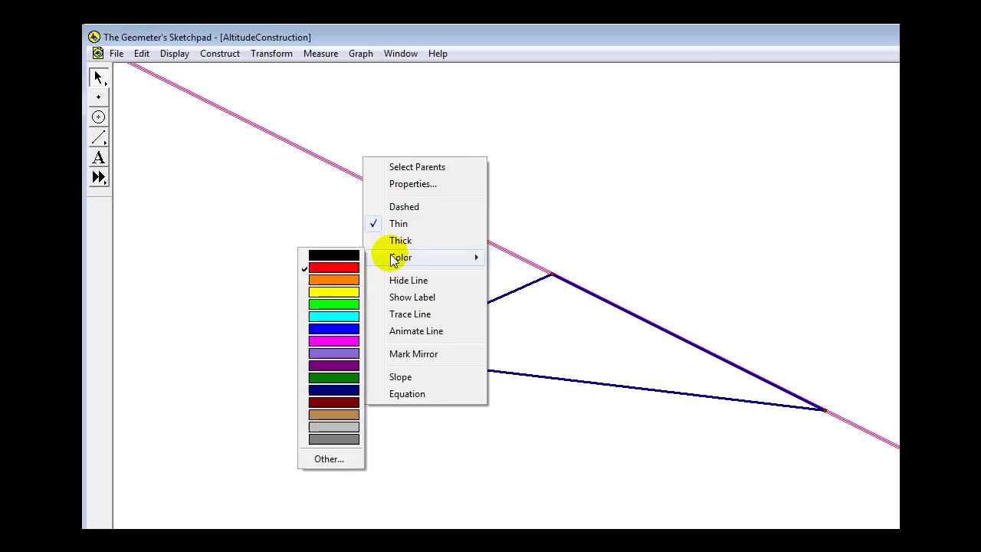
left_click(349, 303)
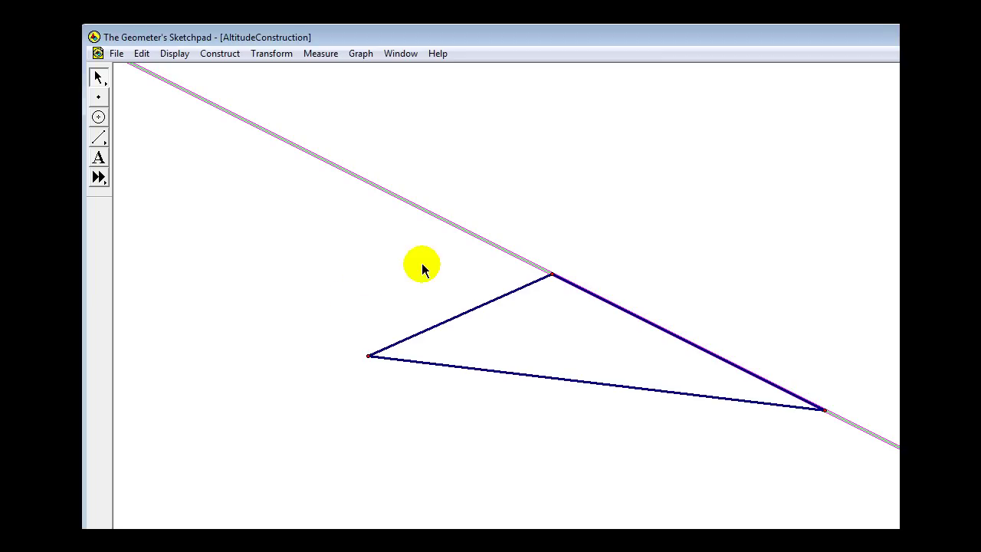
left_click(211, 244)
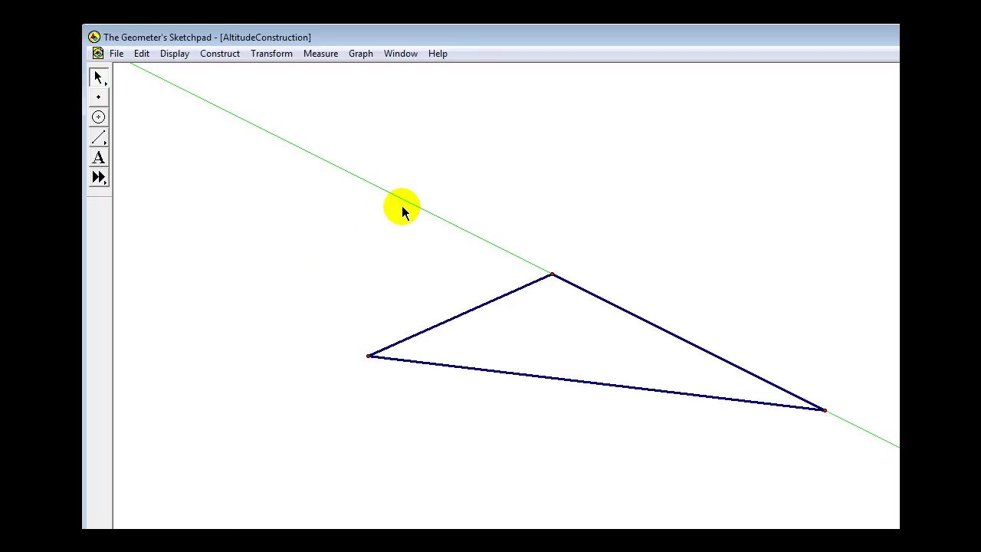
Step: Draw a compass circle from the left vertex out to the green line, then select the line
left_click(98, 117)
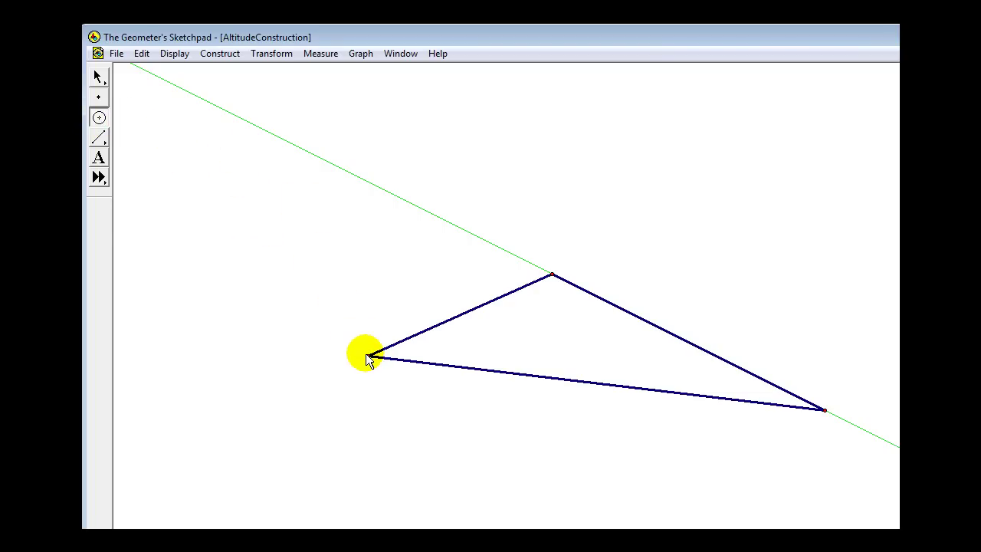
left_click_drag(367, 356, 358, 179)
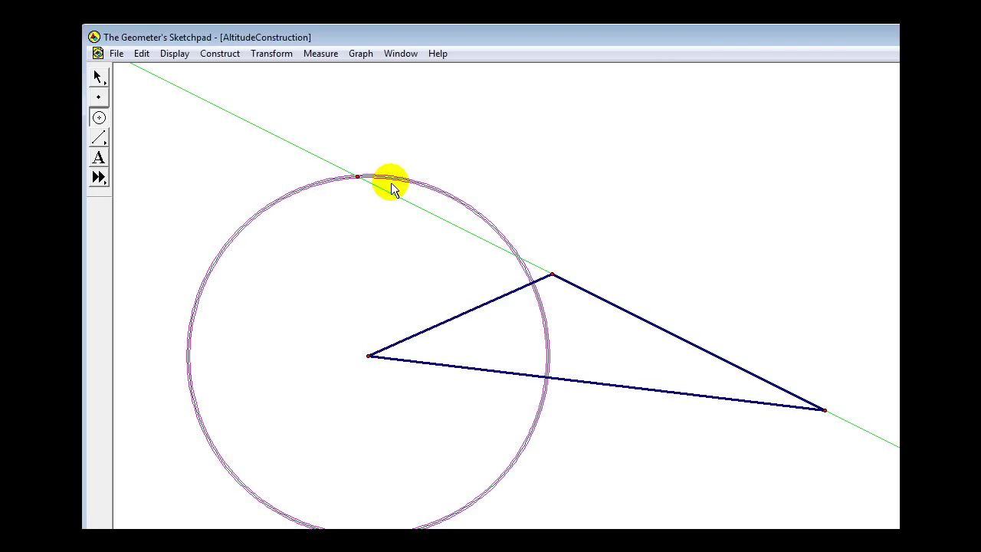
left_click(99, 77)
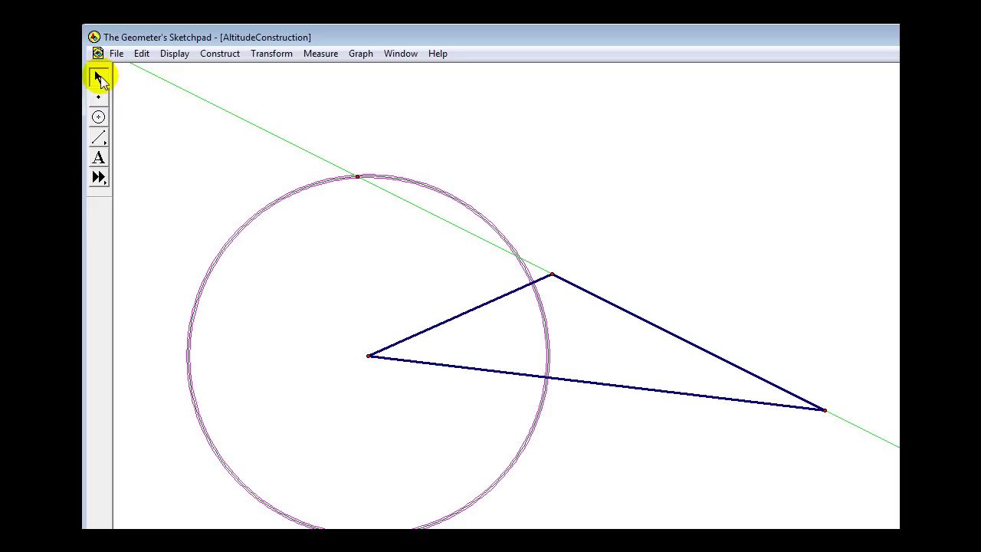
left_click(276, 130)
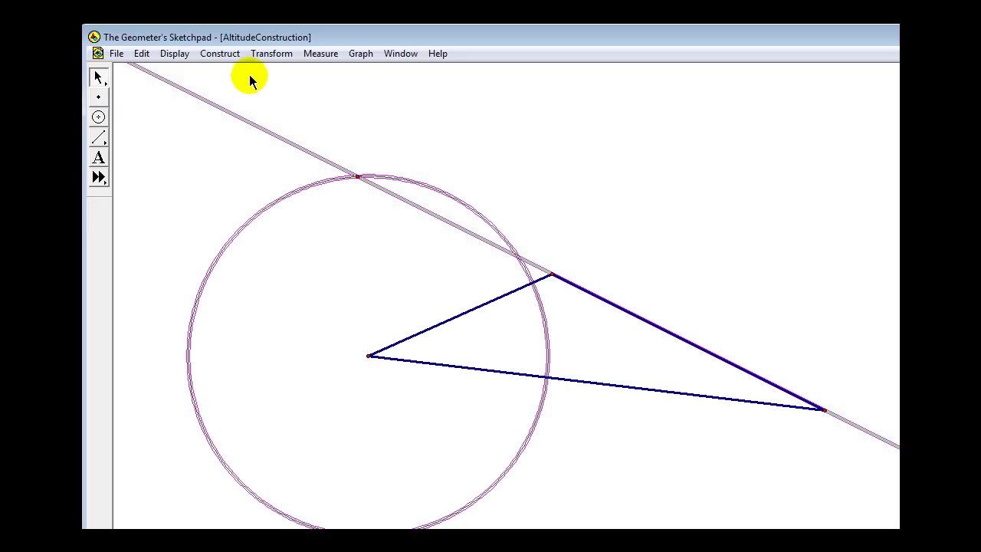
Step: Construct both intersection points of the green line and the circle
left_click(211, 54)
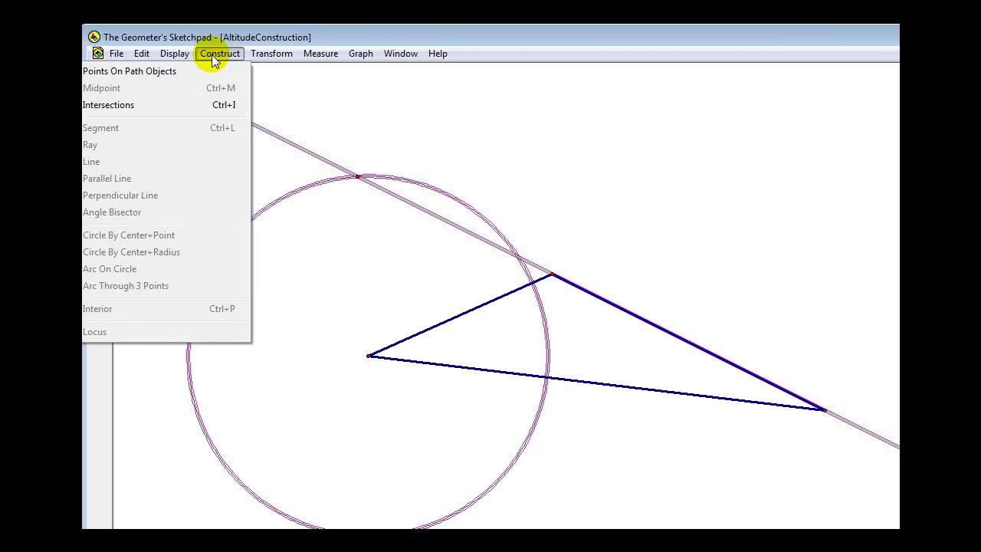
left_click(154, 106)
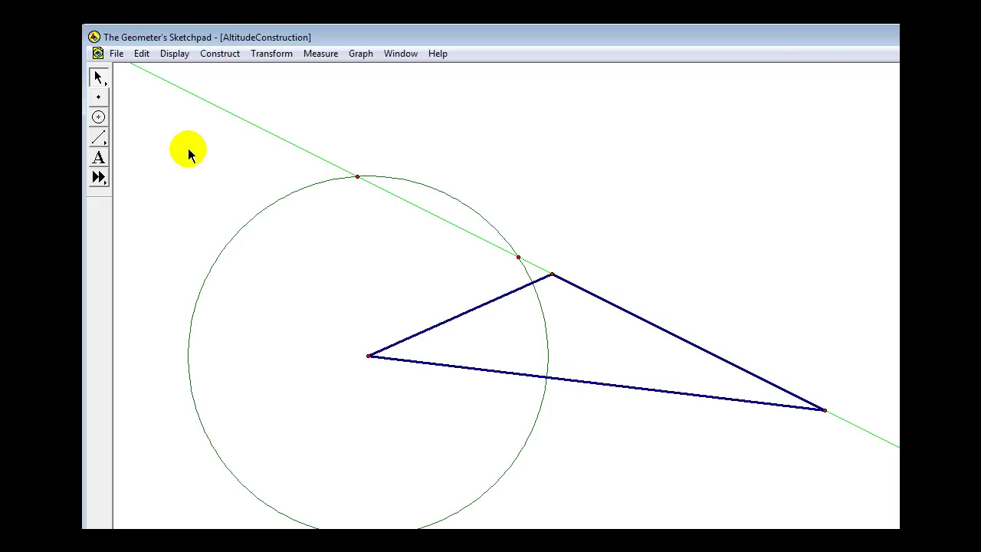
left_click(99, 120)
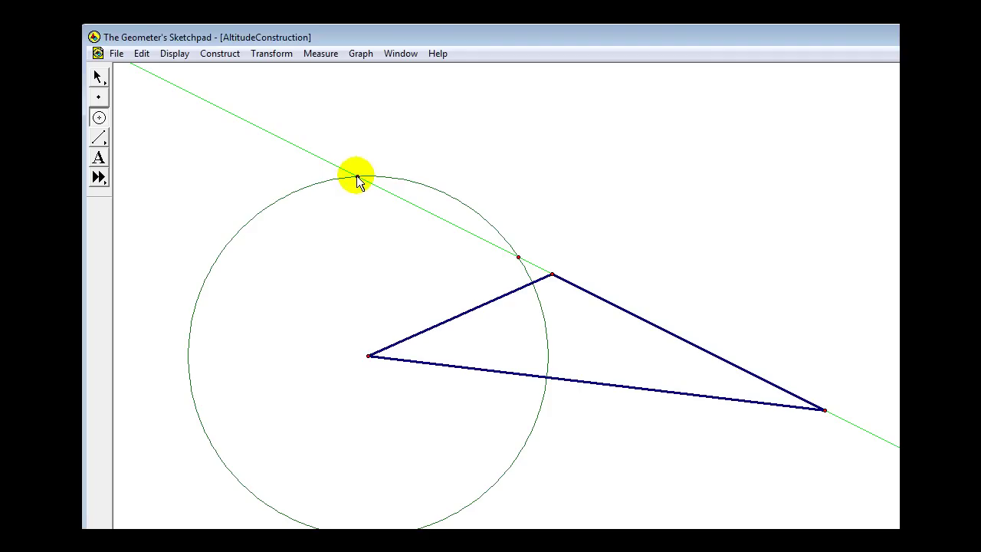
Step: Draw a circle centred at E through F and measure its radius as 4.34 cm
left_click_drag(357, 176, 436, 276)
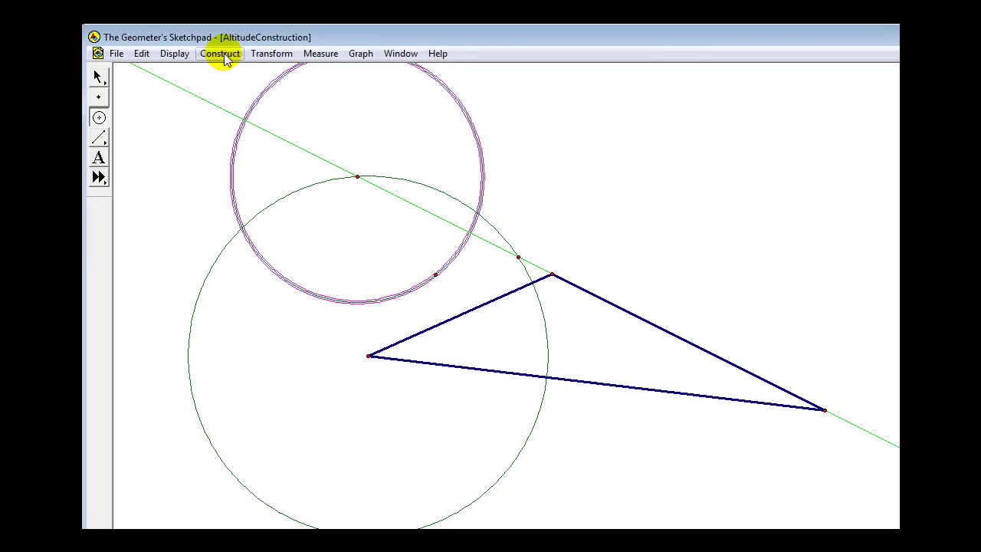
left_click(310, 56)
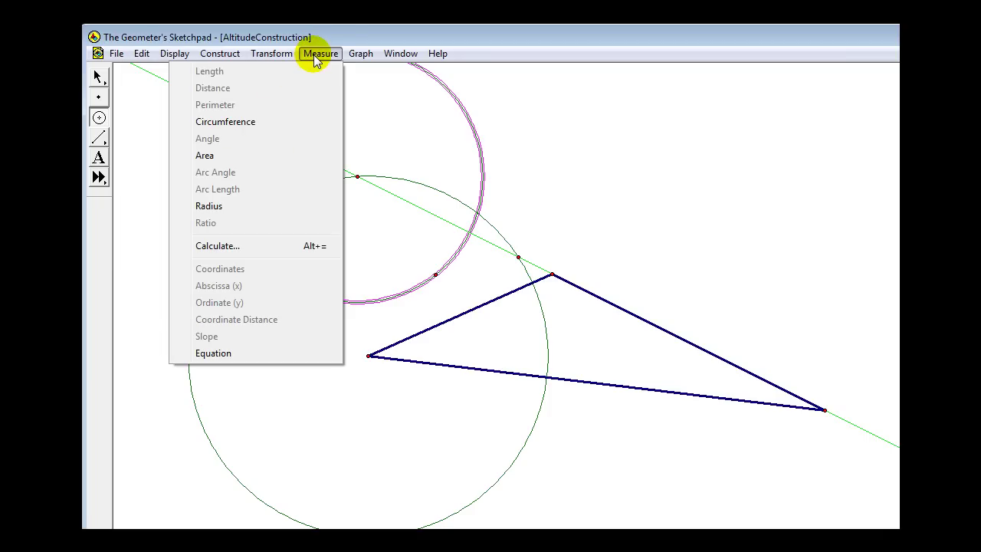
left_click(297, 206)
left_click(193, 79)
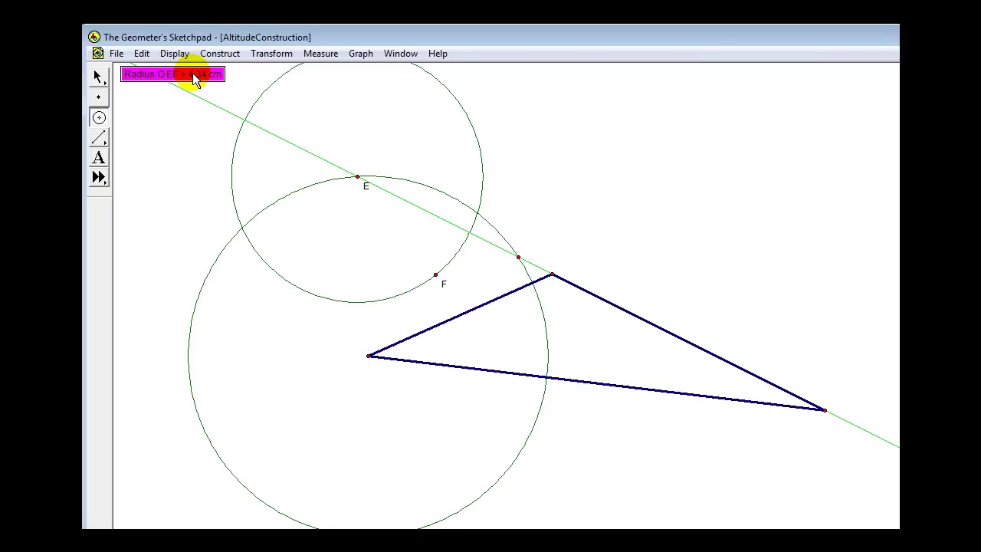
left_click(99, 76)
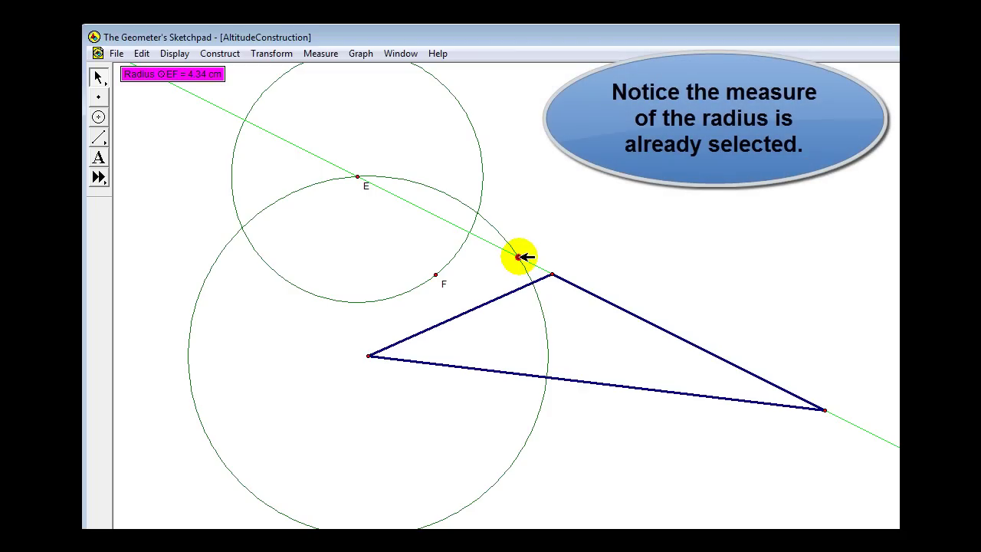
Step: Build a second circle of radius EF, intersect the two small circles, and select the left vertex
left_click(229, 54)
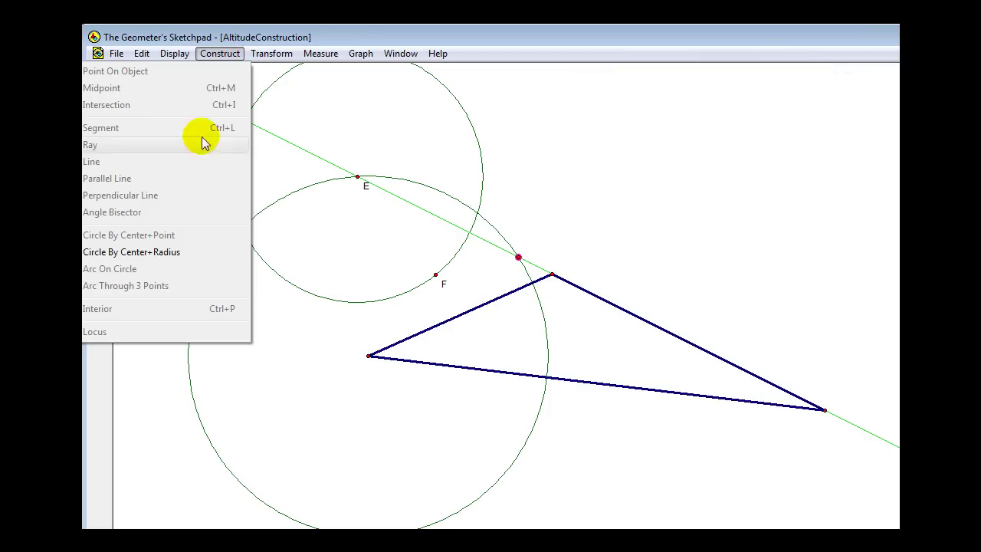
left_click(167, 258)
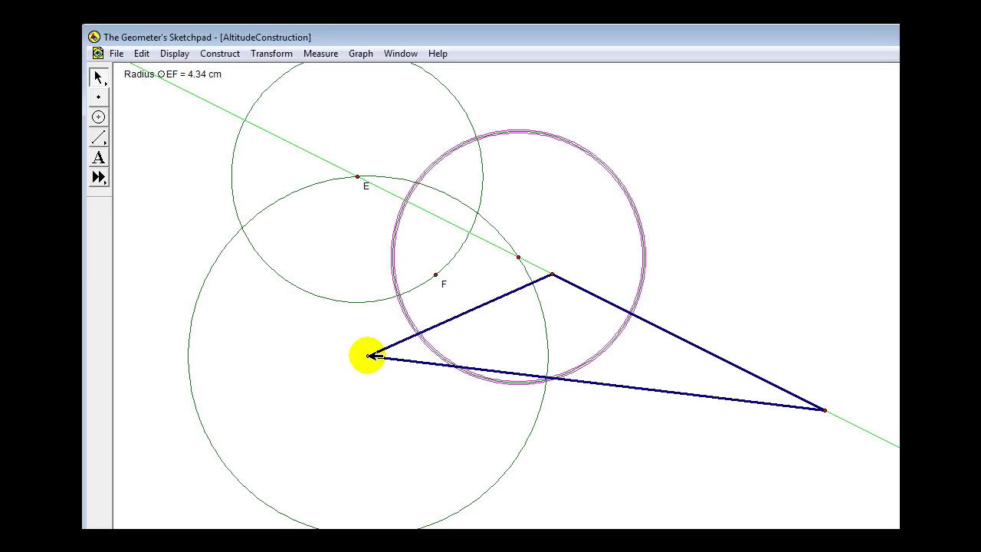
left_click(245, 133)
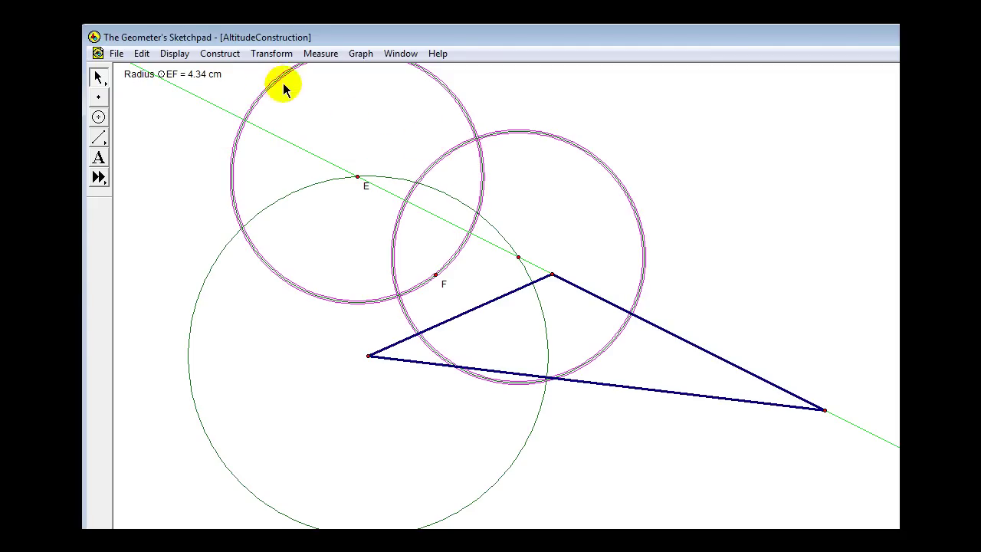
left_click(225, 56)
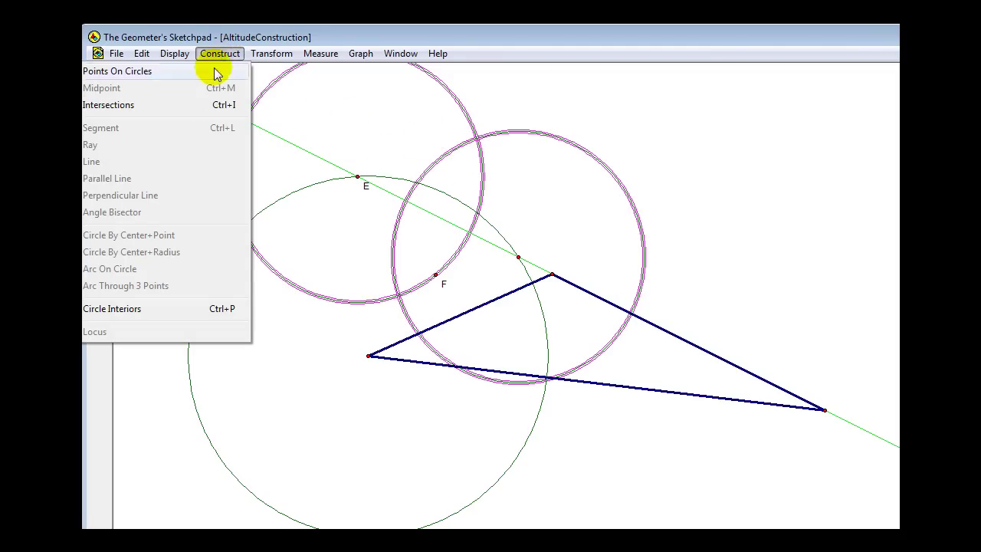
left_click(215, 105)
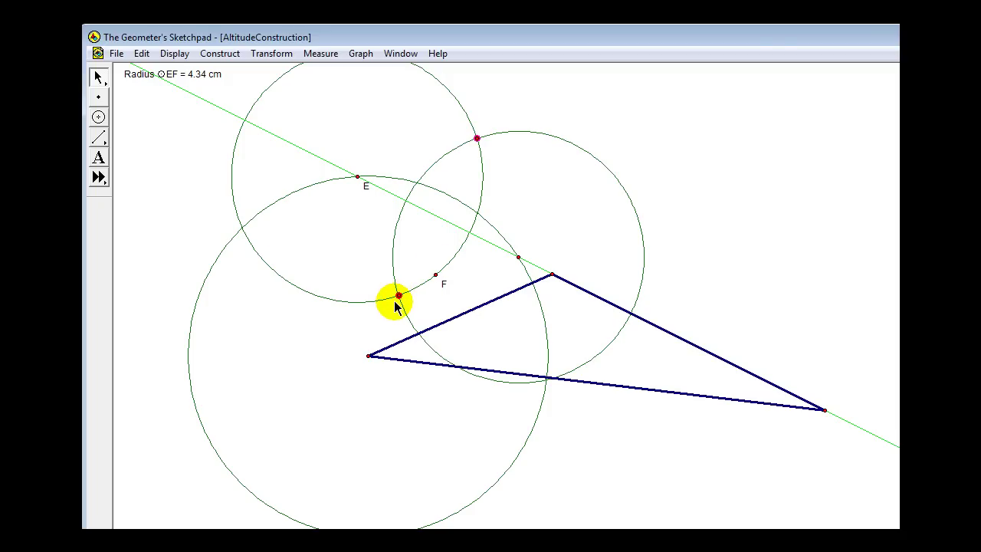
left_click(368, 355, "shift")
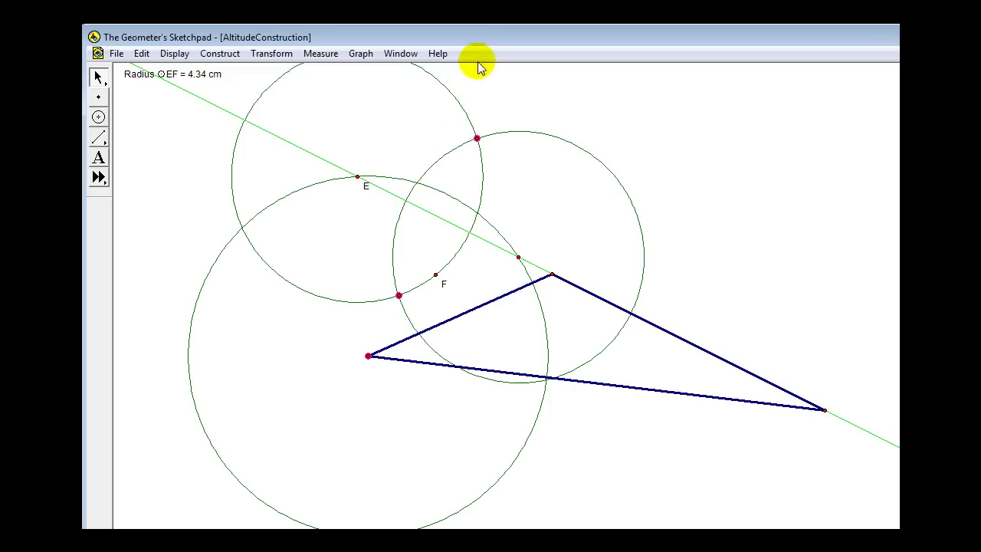
Step: Construct a blue line through the left vertex and both circle crossing points
left_click(220, 54)
left_click(147, 162)
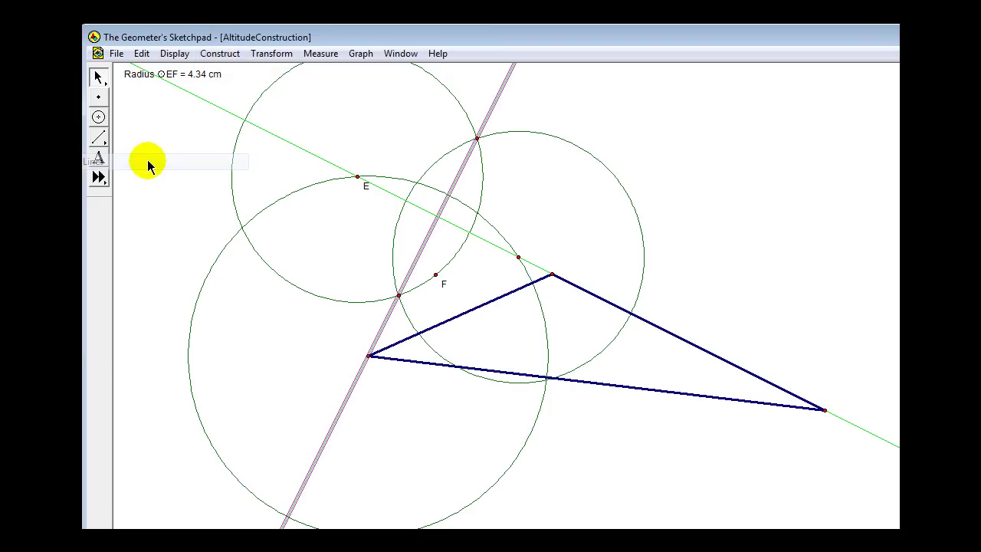
right_click(458, 181)
mouse_move(487, 263)
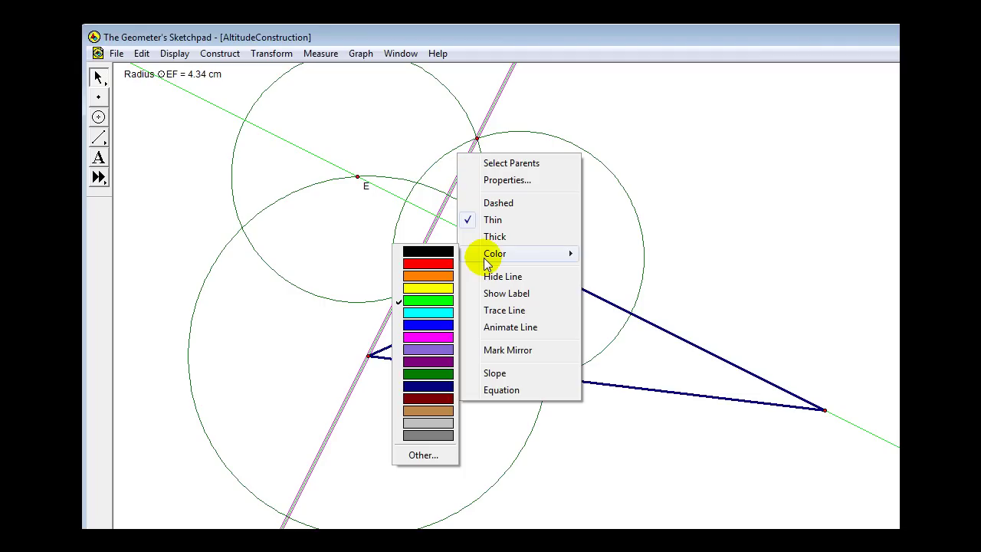
left_click(410, 325)
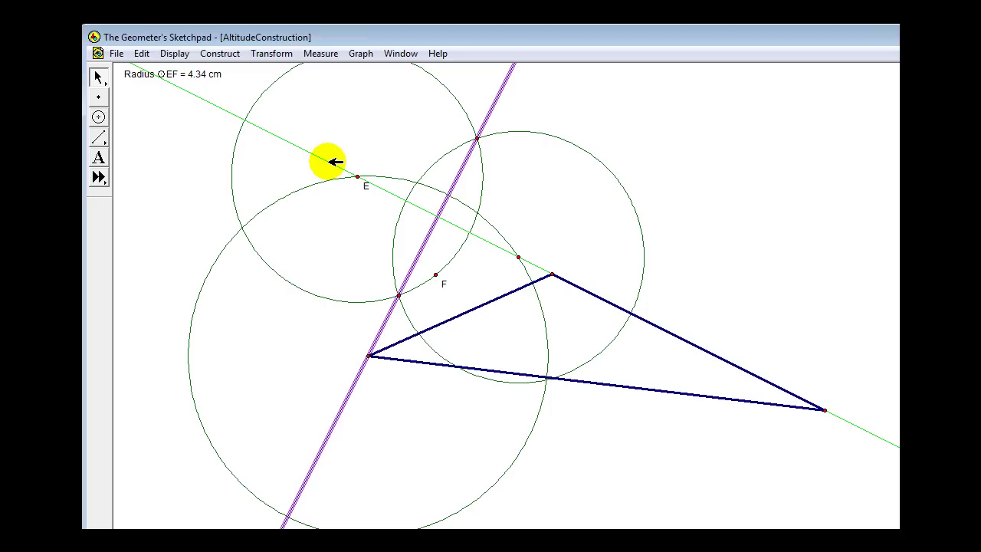
Step: Intersect the blue and green lines, then select that foot point and the left vertex
left_click(336, 161)
left_click(224, 56)
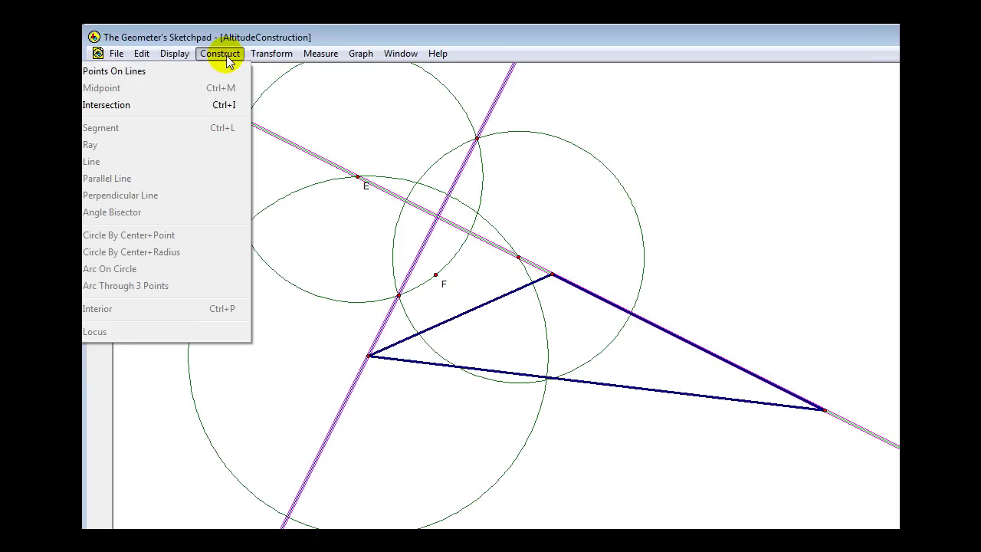
left_click(221, 104)
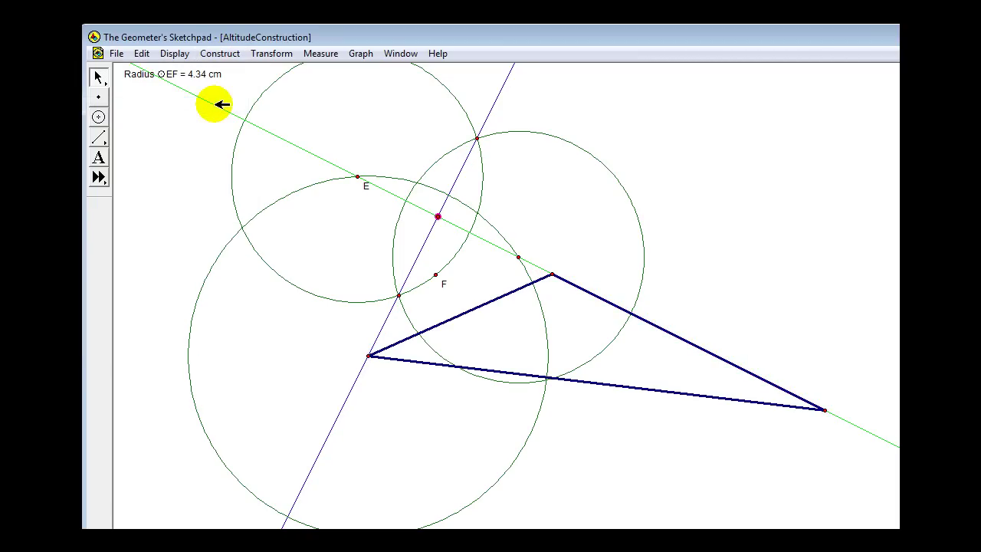
left_click(756, 154)
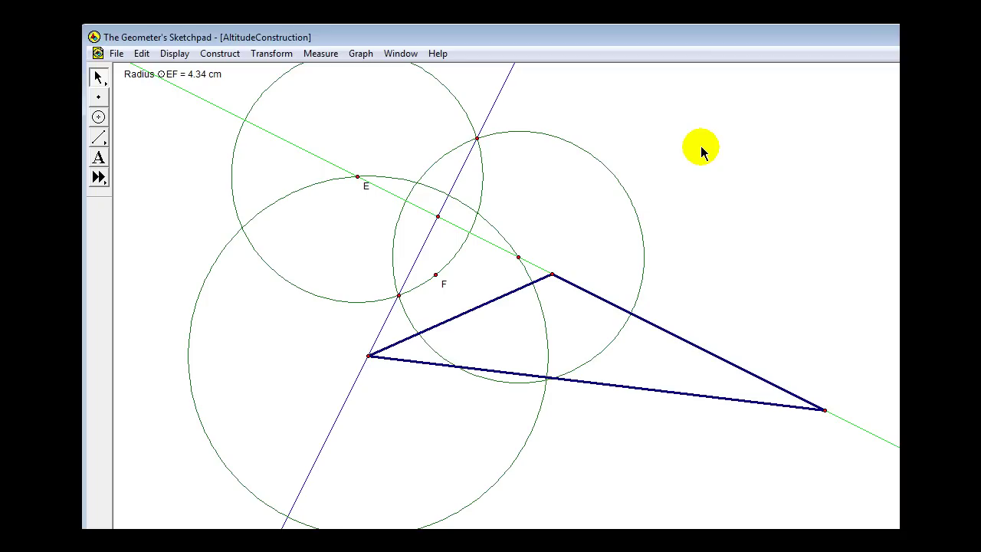
left_click(437, 217)
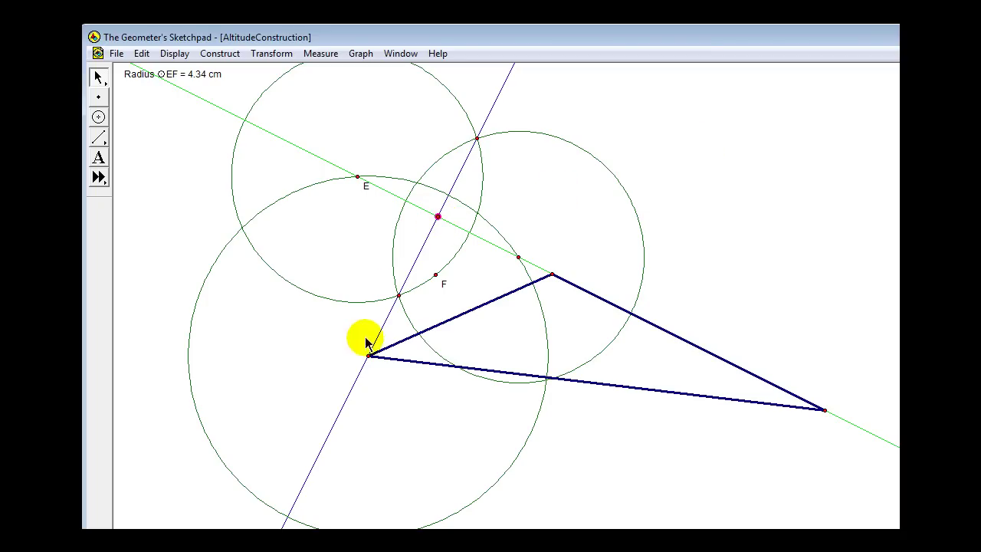
left_click(369, 355)
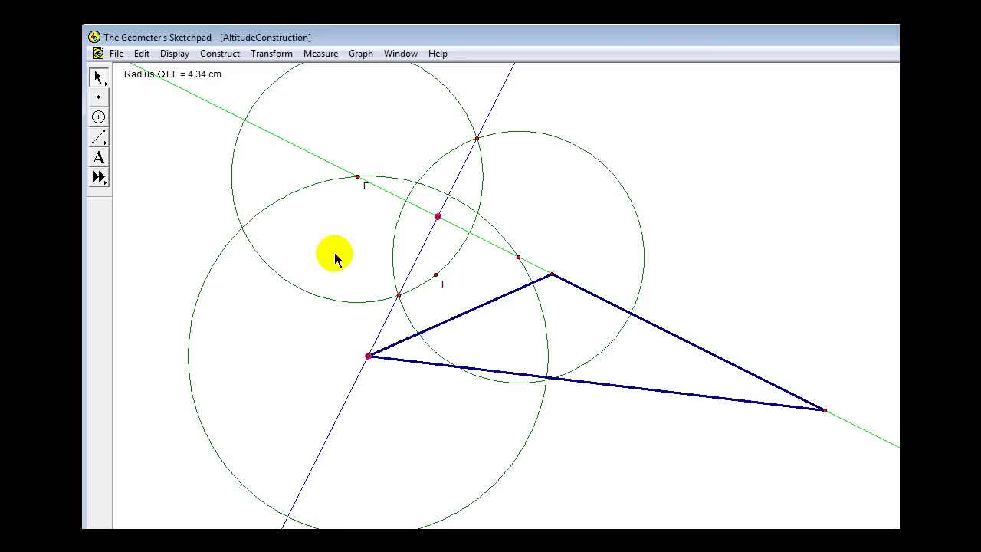
Step: Draw a thick segment from the left vertex to the foot point
left_click(220, 54)
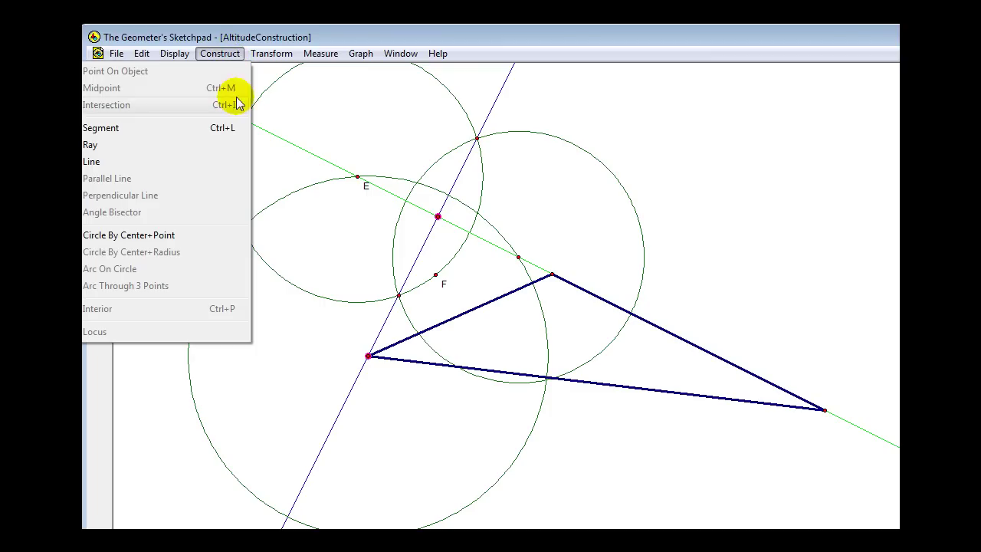
left_click(201, 129)
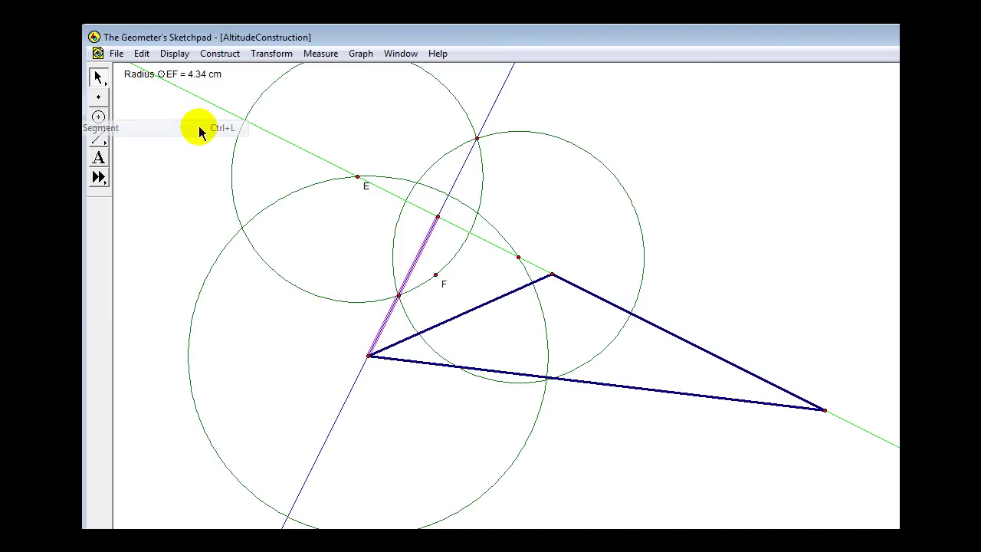
right_click(420, 260)
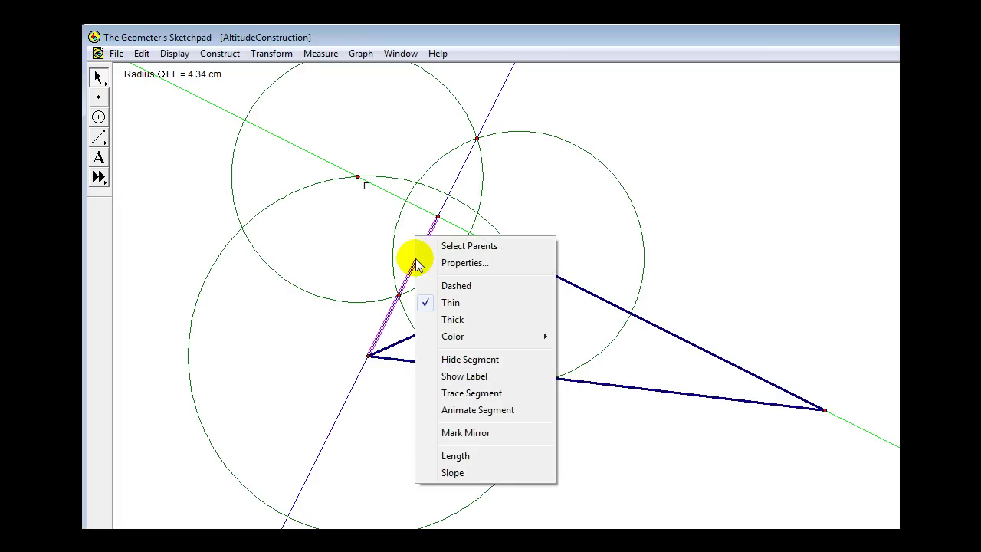
left_click(451, 319)
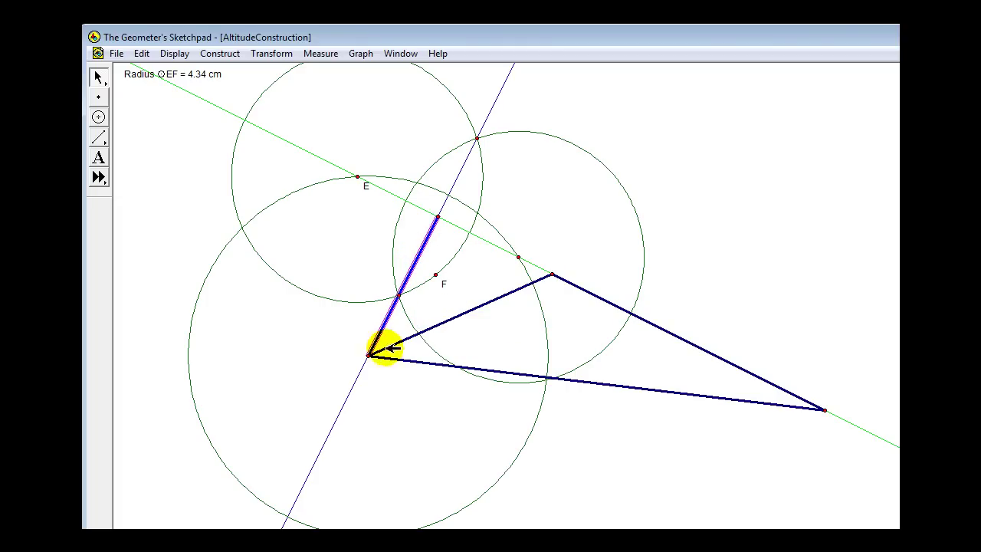